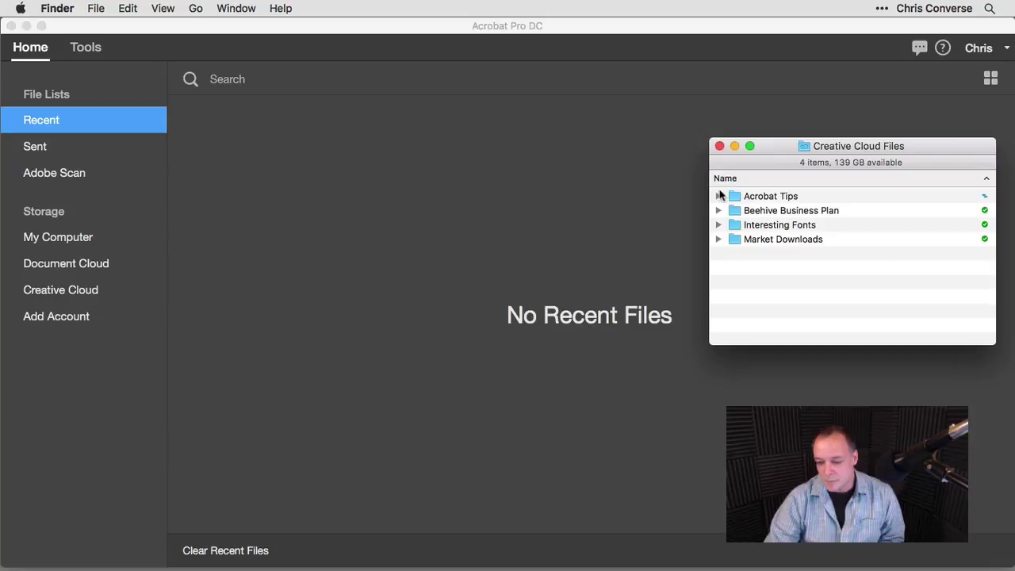
Expand the Acrobat Tips folder in Creative Cloud Files to show adobe_max_logo.psd.
{"action": "left_click_drag", "start_coordinate": [786, 150], "coordinate": [787, 147]}
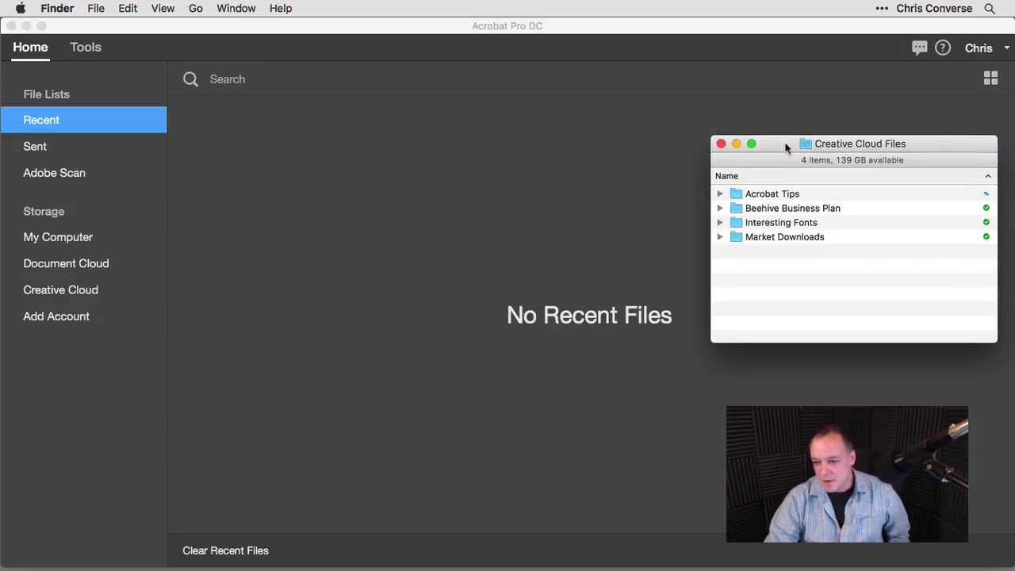
{"action": "left_click", "coordinate": [719, 194]}
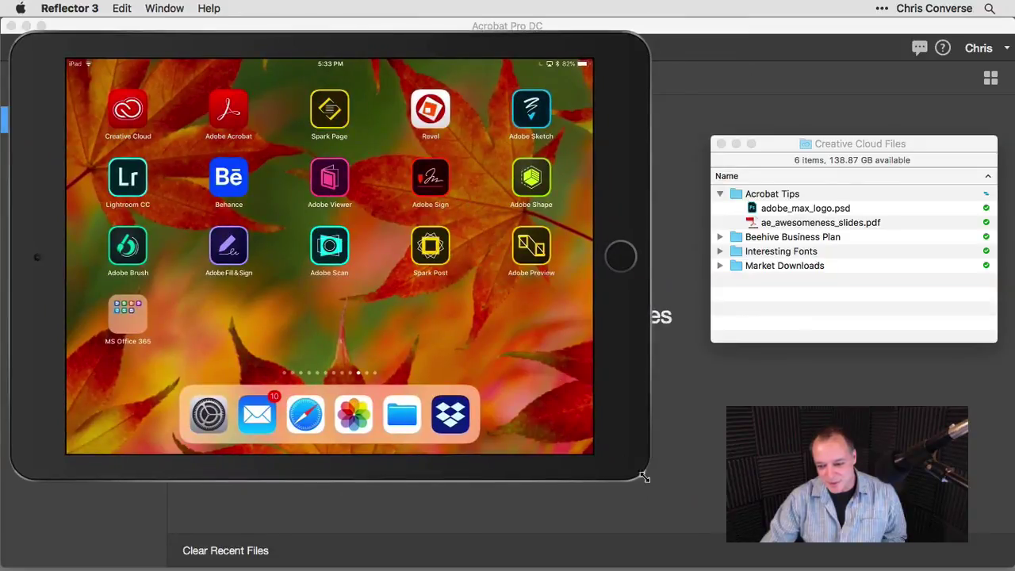
Enlarge the Reflector iPad mirror window by dragging its corner.
{"action": "left_click_drag", "start_coordinate": [644, 476], "coordinate": [649, 485]}
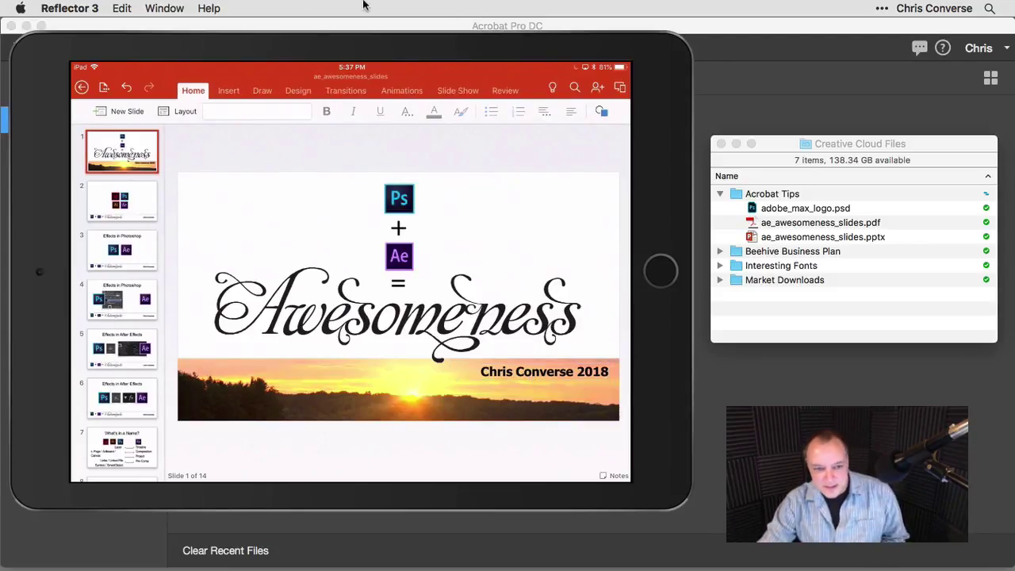
Bring up the File options for the presentation in iPad PowerPoint.
{"action": "left_click", "coordinate": [103, 89]}
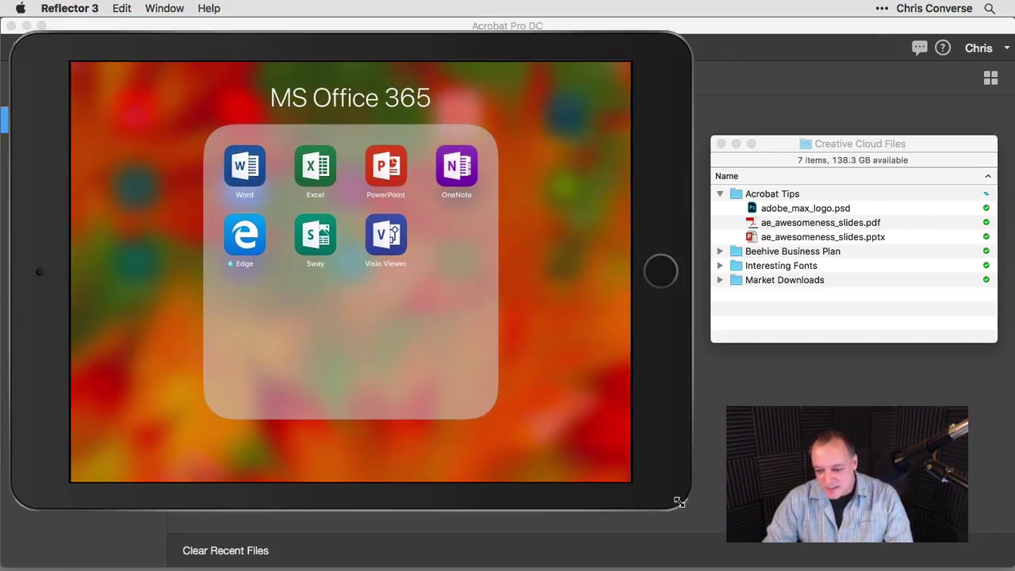
Move the iPad mirror aside and open the synced ae_awesomeness_slides.pptx from Creative Cloud Files.
{"action": "left_click_drag", "start_coordinate": [679, 498], "coordinate": [494, 367]}
{"action": "left_click_drag", "start_coordinate": [384, 176], "coordinate": [180, 167]}
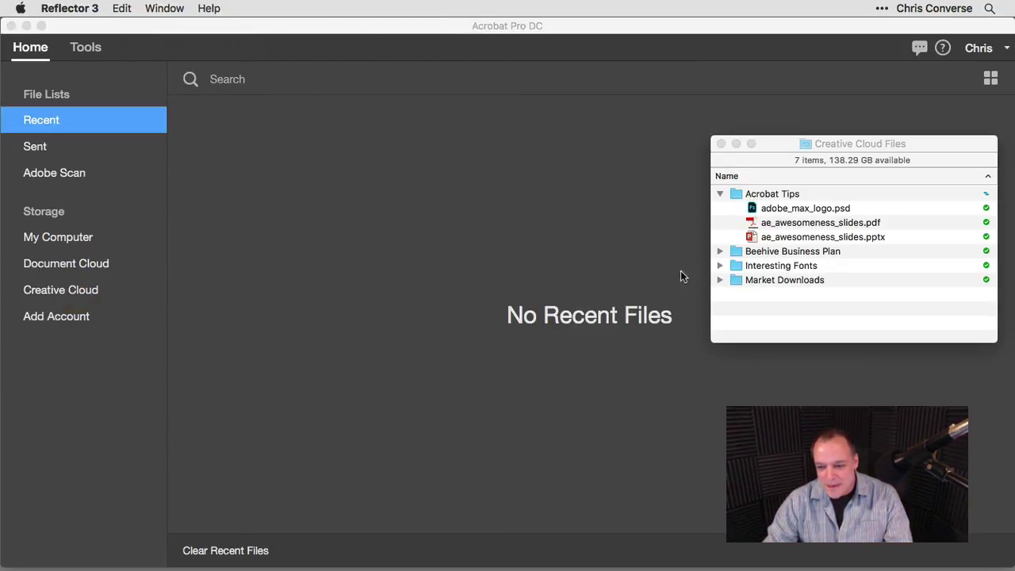
{"action": "left_click", "coordinate": [759, 304]}
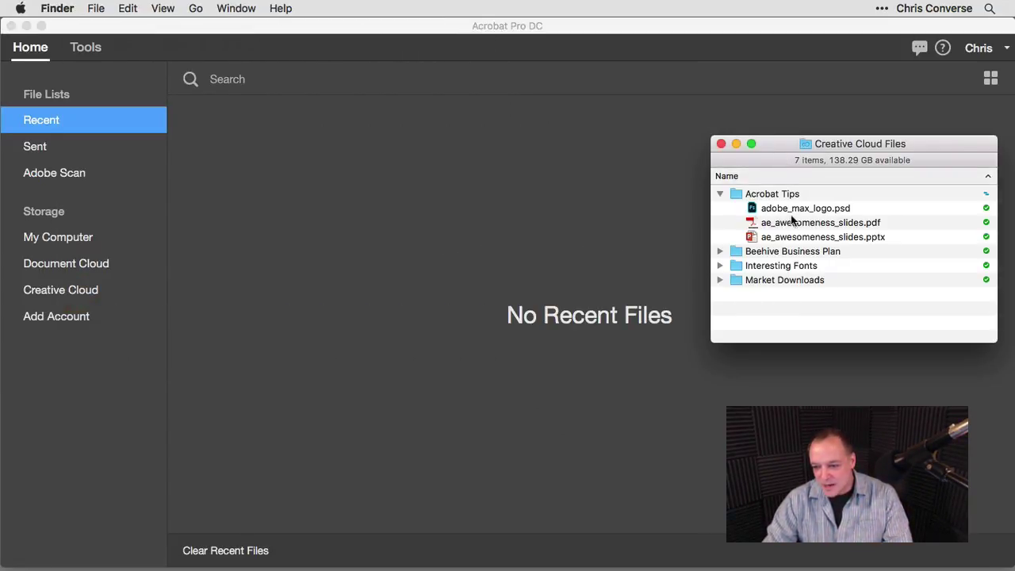
{"action": "double_click", "coordinate": [753, 238]}
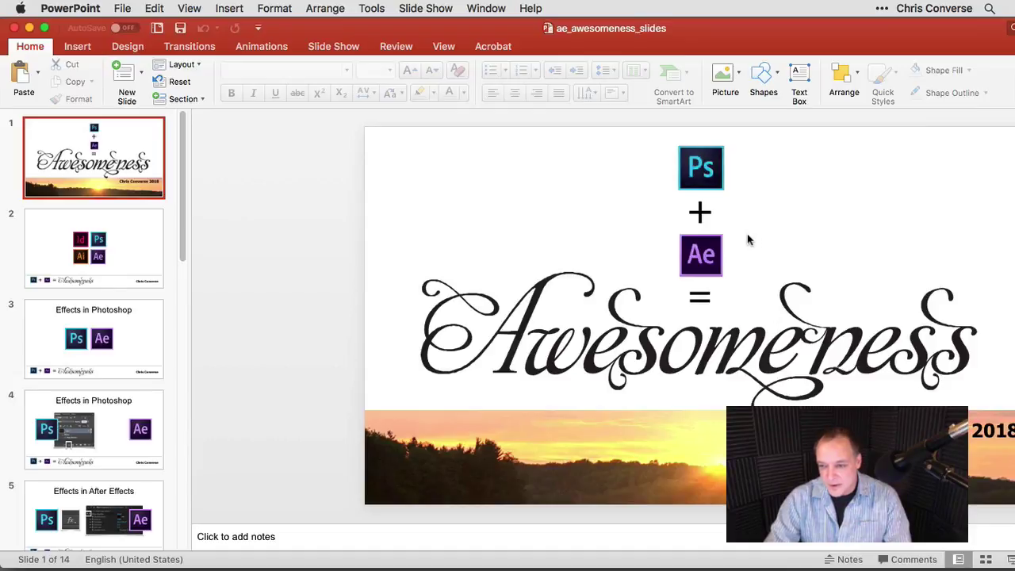
Resize the PowerPoint window to sit beside the Creative Cloud Files folder.
{"action": "double_click", "coordinate": [894, 33]}
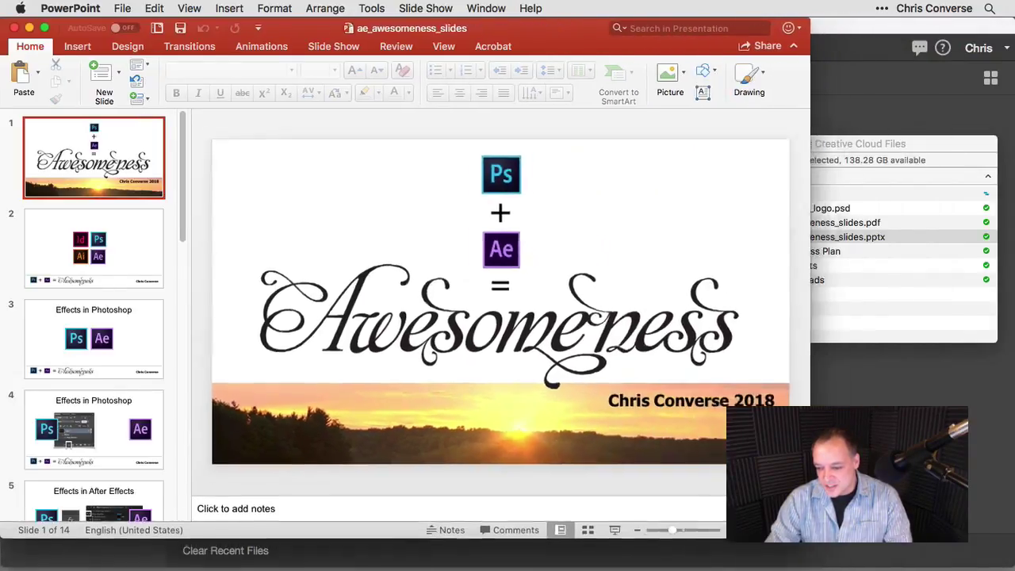
{"action": "left_click_drag", "start_coordinate": [1009, 560], "coordinate": [702, 540]}
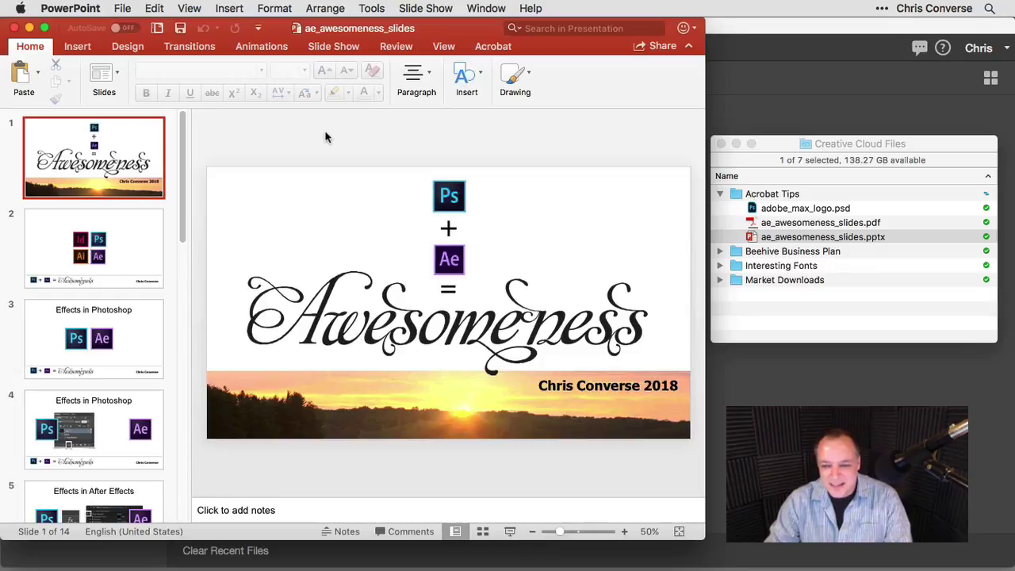
Bring the Creative Cloud Files window in front of PowerPoint.
{"action": "left_click", "coordinate": [785, 145]}
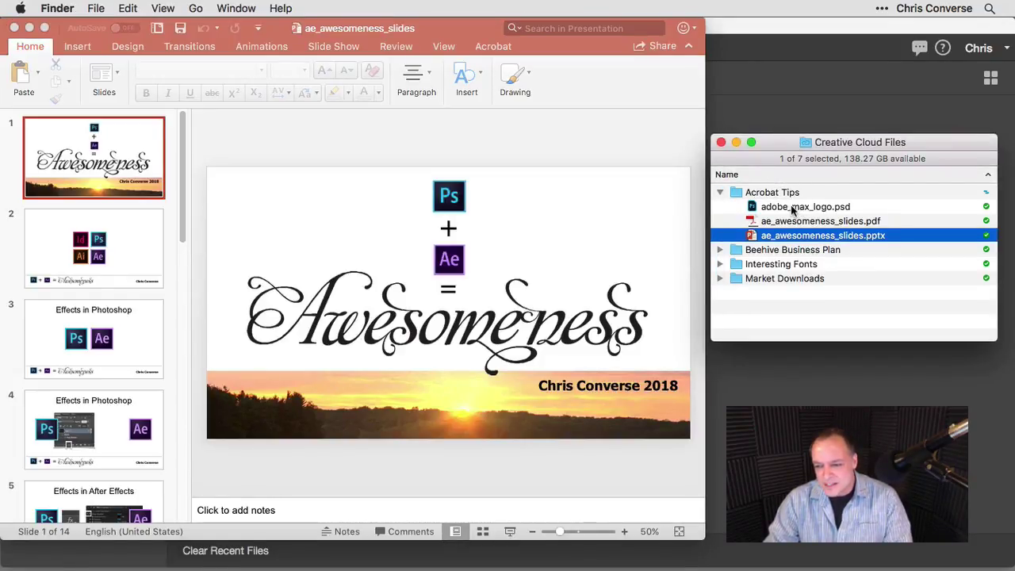
Place adobe_max_logo.psd on slide 1, shrunk, at the lower left of the sunset strip.
{"action": "mouse_move", "coordinate": [793, 209]}
{"action": "left_mouse_down"}
{"action": "mouse_move", "coordinate": [450, 133]}
{"action": "mouse_move", "coordinate": [284, 193]}
{"action": "mouse_move", "coordinate": [419, 296]}
{"action": "mouse_move", "coordinate": [230, 418]}
{"action": "left_mouse_up"}
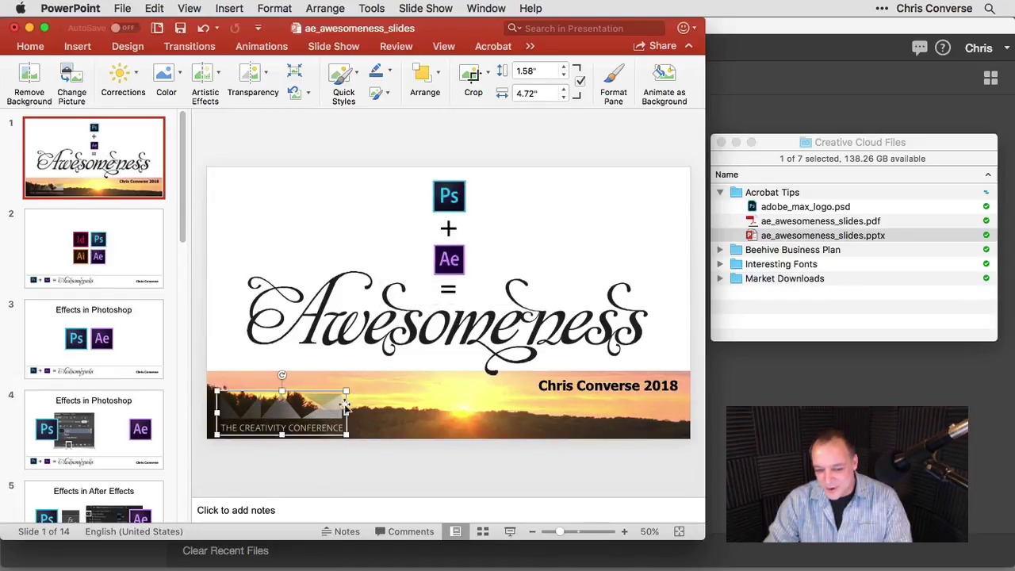
{"action": "mouse_move", "coordinate": [346, 393]}
{"action": "left_mouse_down"}
{"action": "mouse_move", "coordinate": [261, 410]}
{"action": "mouse_move", "coordinate": [315, 435]}
{"action": "mouse_move", "coordinate": [319, 420]}
{"action": "left_mouse_up"}
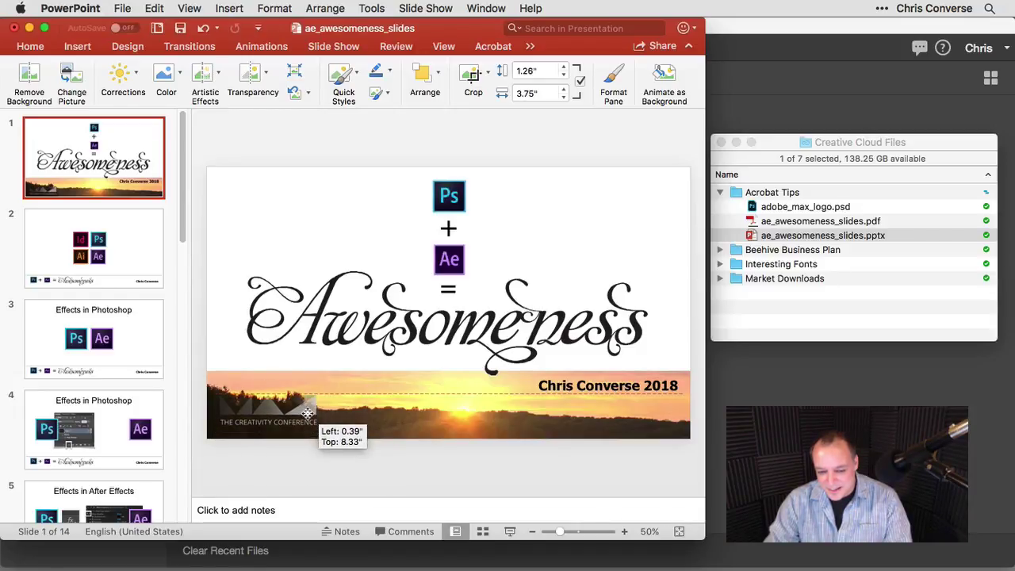
{"action": "left_click", "coordinate": [319, 462]}
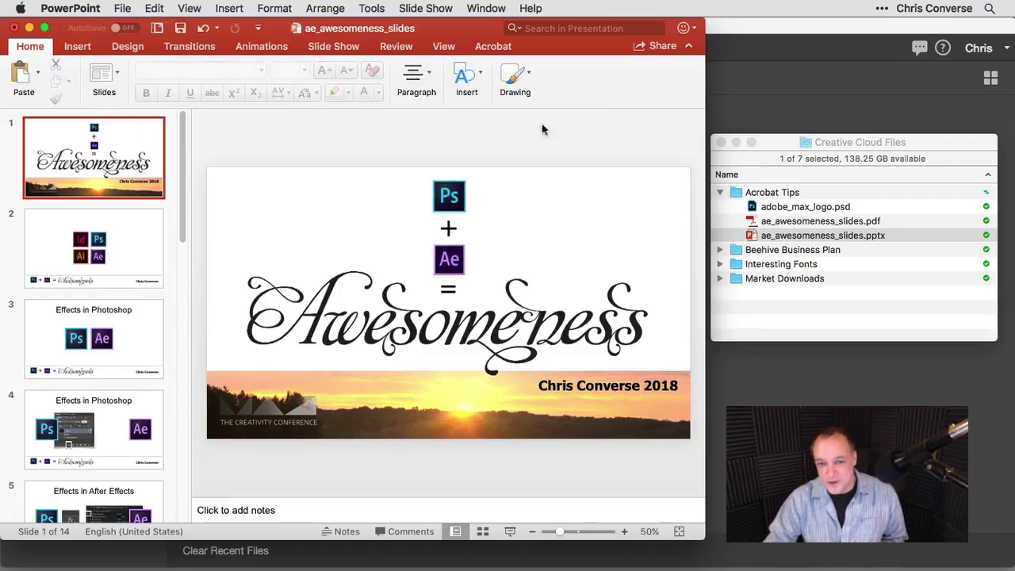
Show the Acrobat ribbon's Create PDF option, then switch to TextEdit.
{"action": "left_click", "coordinate": [493, 48]}
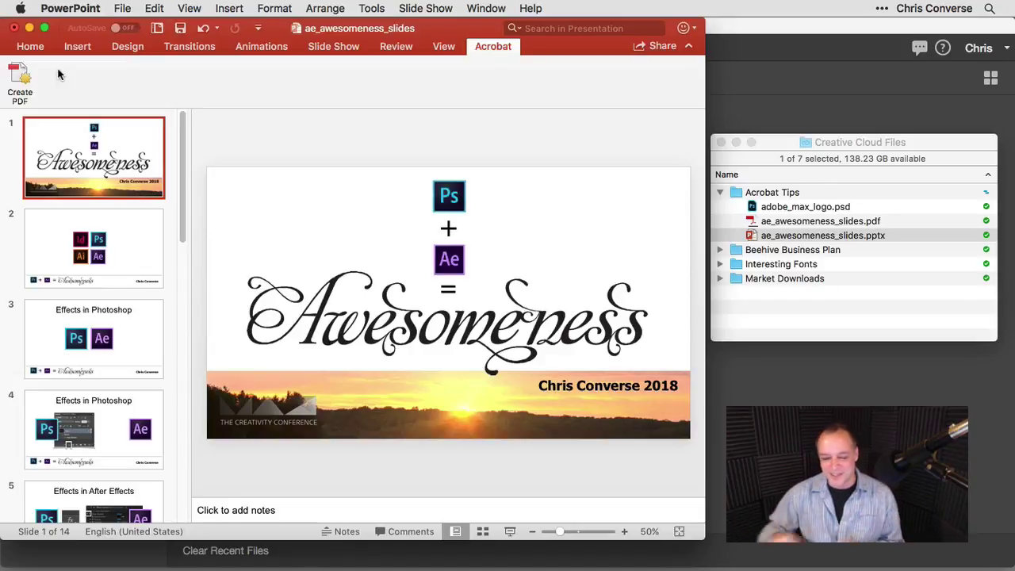
{"action": "key", "text": "super+Tab"}
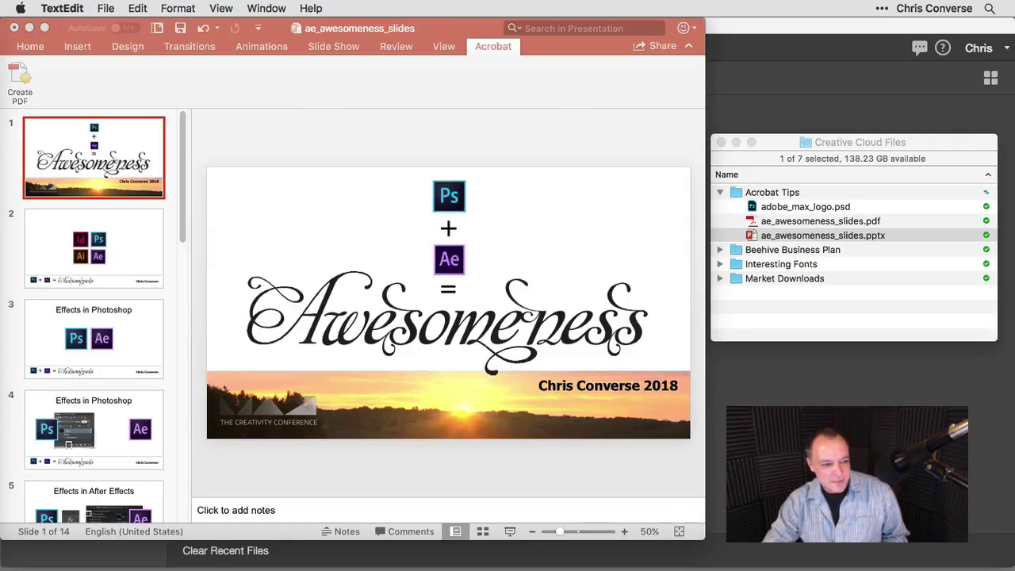
{"action": "key", "text": "super+Tab"}
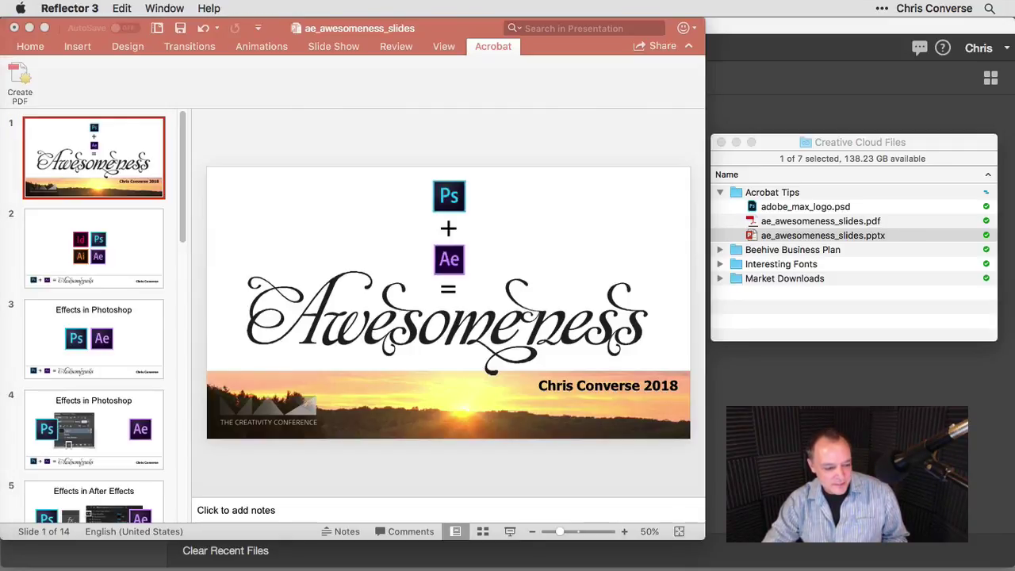